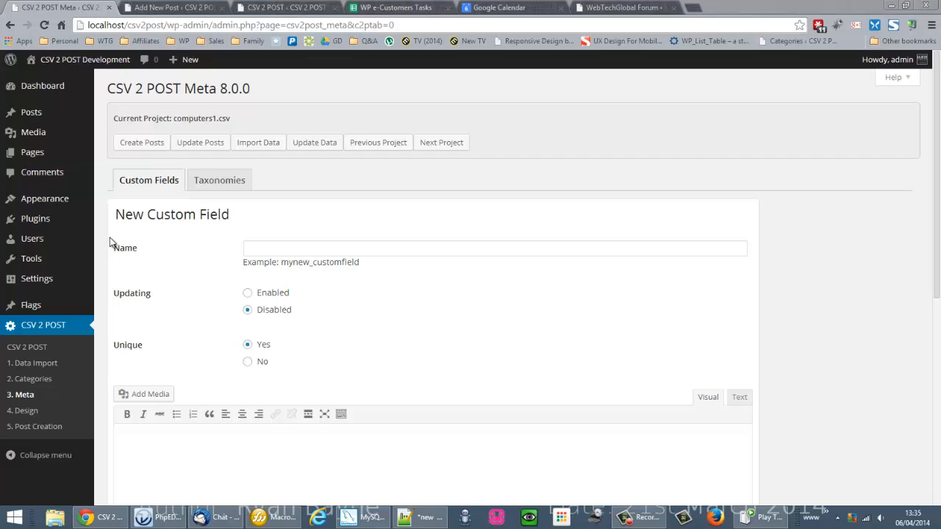
- Name the new custom field "My Custom Field"
{"action": "left_click_drag", "start_coordinate": [108, 231], "coordinate": [209, 255]}
{"action": "left_click_drag", "start_coordinate": [288, 266], "coordinate": [519, 279]}
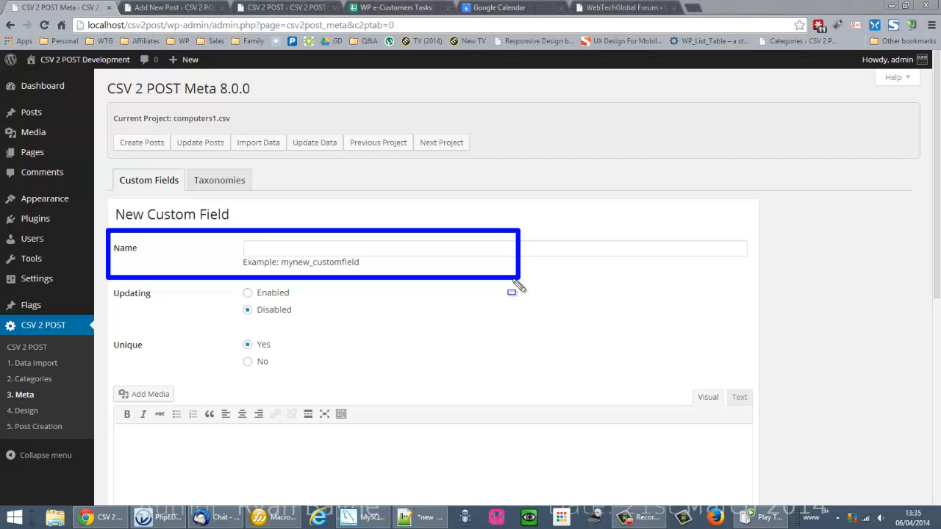
{"action": "left_click", "coordinate": [420, 251]}
{"action": "type", "text": "My"}
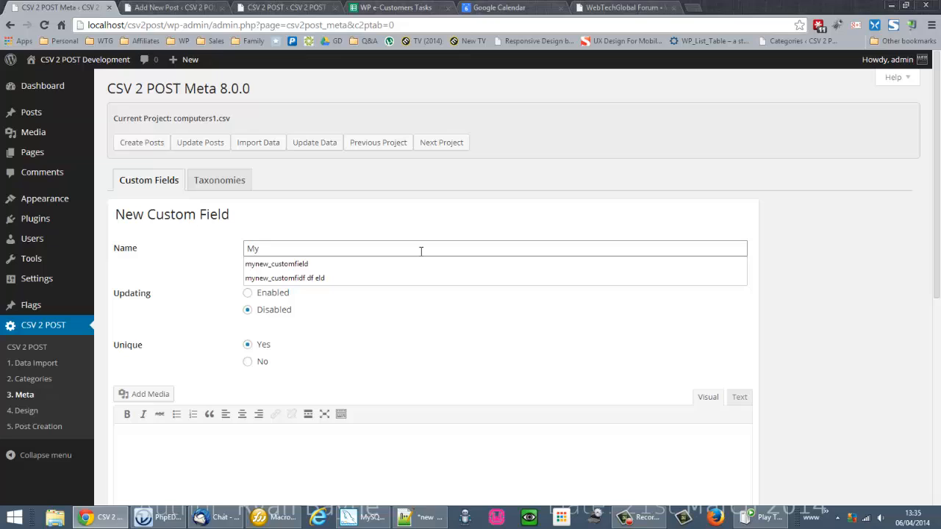
{"action": "type", "text": " Hu"}
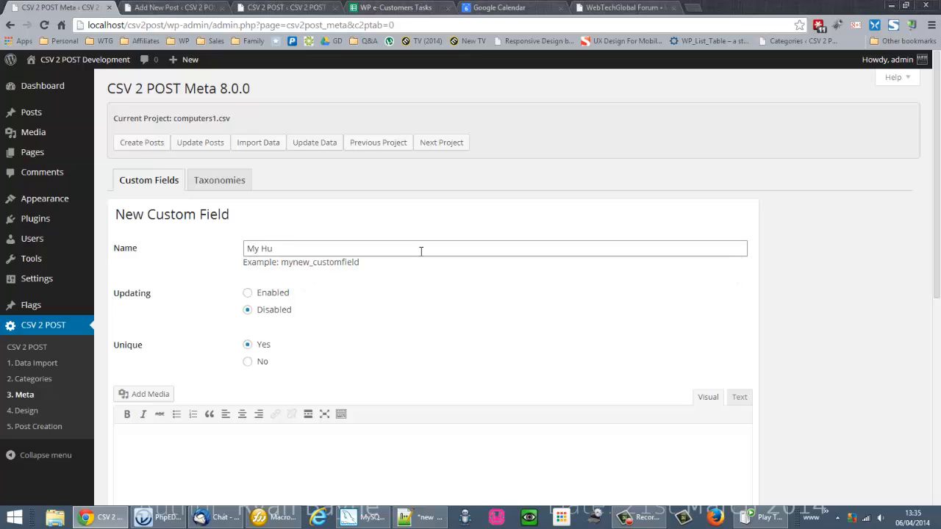
{"action": "key", "text": "BackSpace"}
{"action": "key", "text": "BackSpace"}
{"action": "type", "text": "Custom Field"}
- Examine the new custom field's Updating and Unique options and the table of existing custom fields
{"action": "mouse_move", "coordinate": [104, 275]}
{"action": "left_mouse_down"}
{"action": "mouse_move", "coordinate": [147, 298]}
{"action": "mouse_move", "coordinate": [319, 324]}
{"action": "left_mouse_up"}
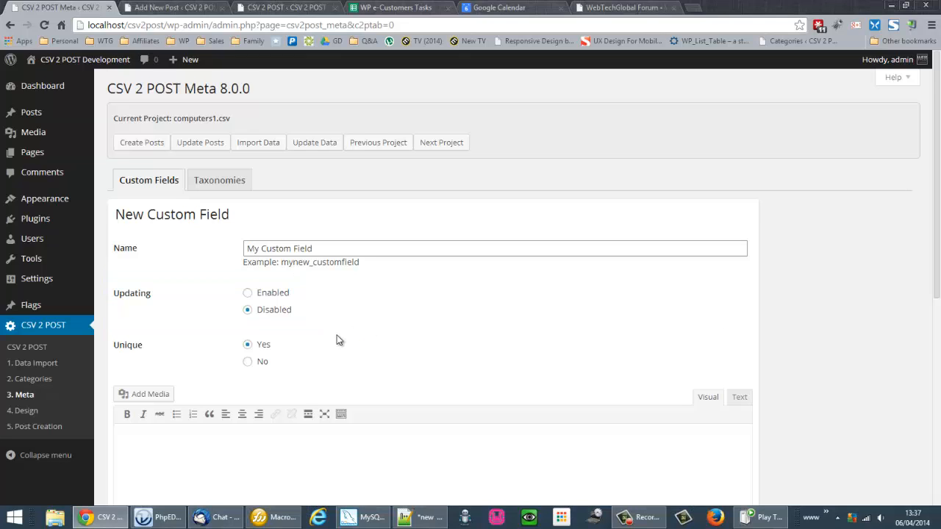
{"action": "scroll", "coordinate": [337, 338], "scroll_direction": "down", "scroll_amount": 2}
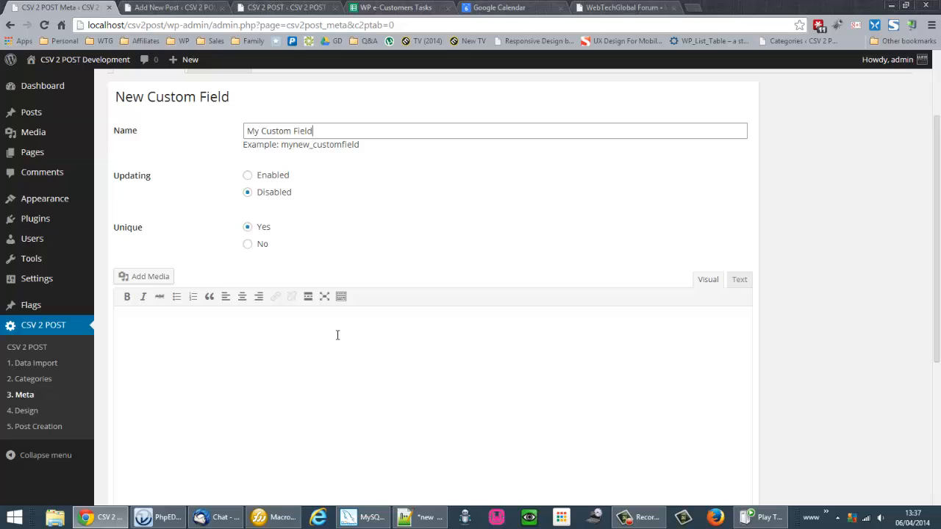
{"action": "left_click", "coordinate": [308, 250]}
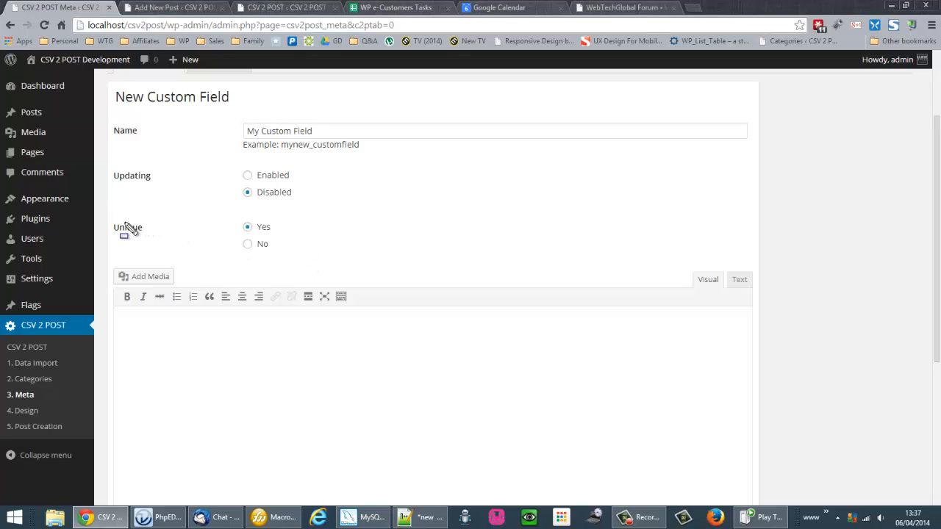
{"action": "left_click_drag", "start_coordinate": [103, 210], "coordinate": [324, 260]}
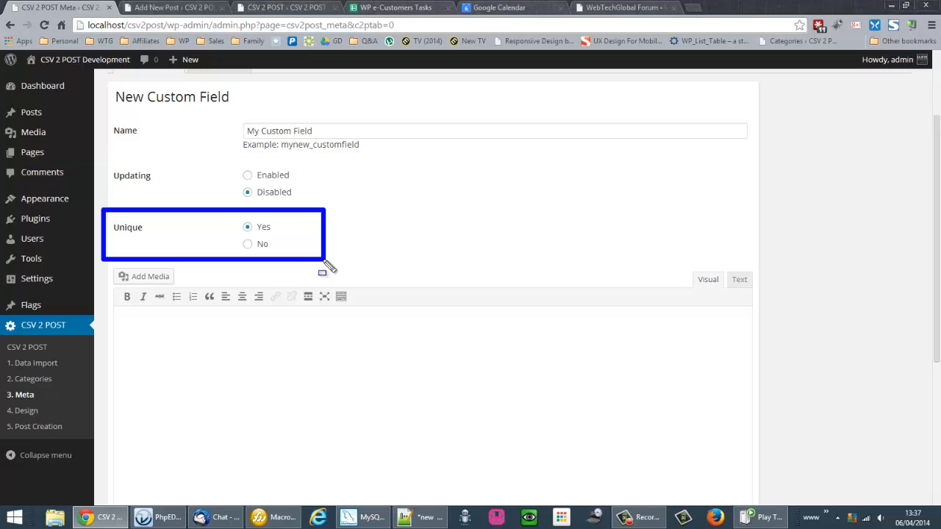
{"action": "key", "text": "Escape"}
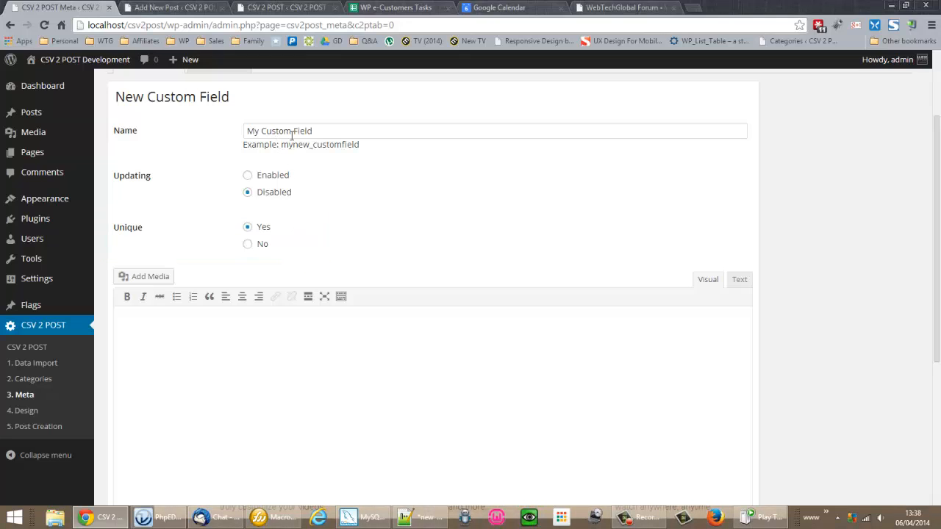
{"action": "left_click", "coordinate": [317, 131]}
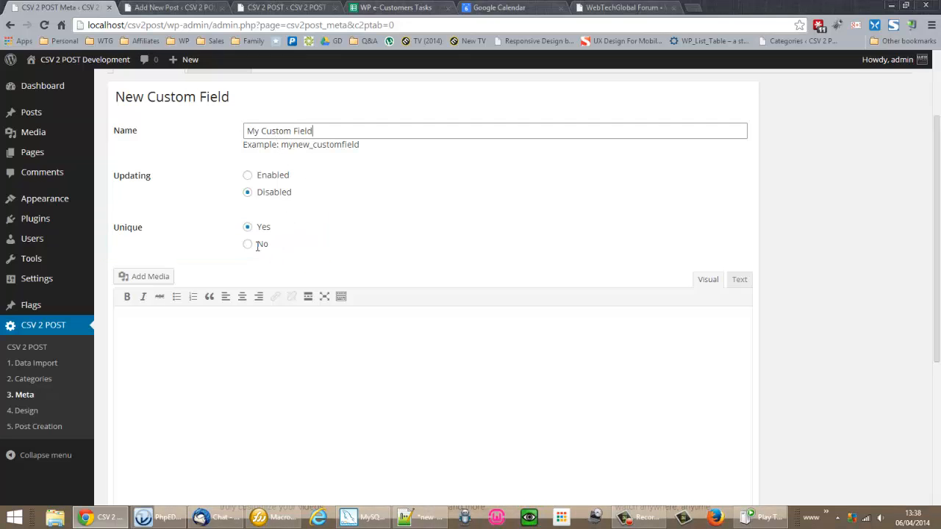
{"action": "scroll", "coordinate": [300, 231], "scroll_direction": "down", "scroll_amount": 1}
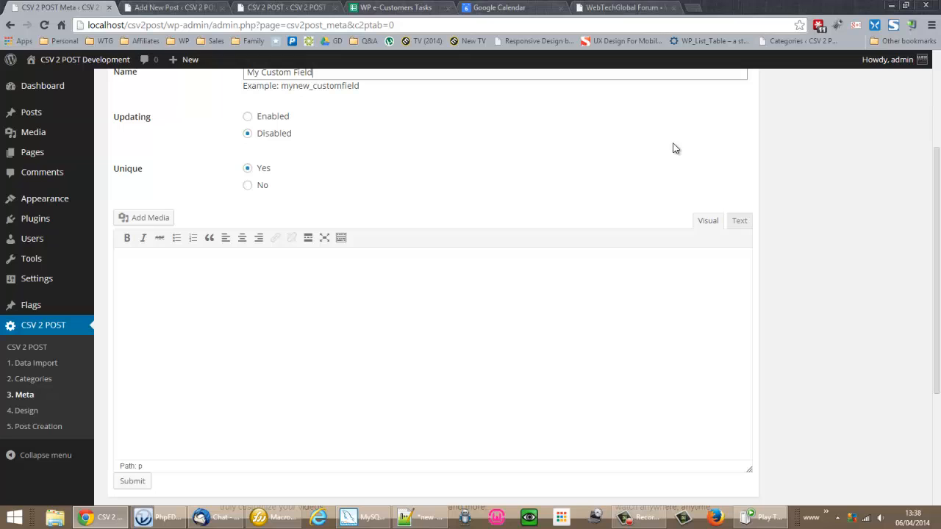
{"action": "scroll", "coordinate": [683, 118], "scroll_direction": "down", "scroll_amount": 3}
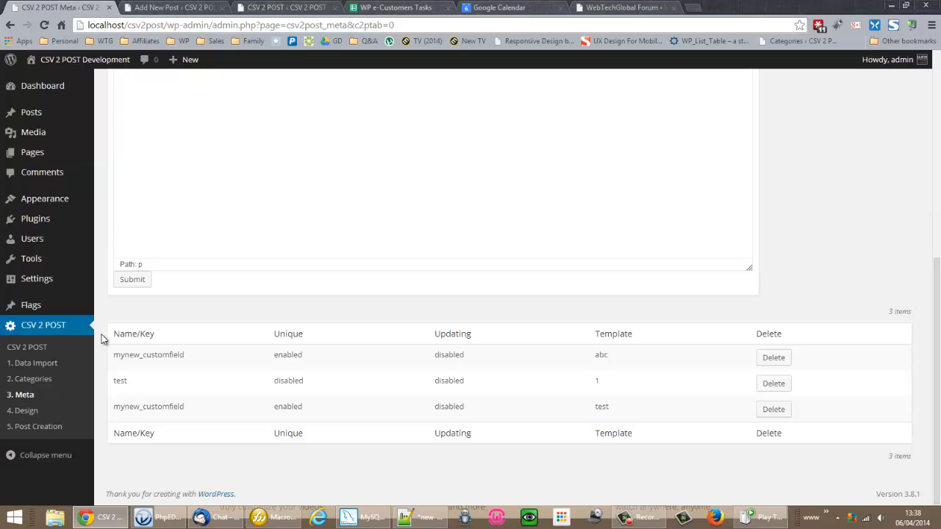
{"action": "scroll", "coordinate": [103, 337], "scroll_direction": "up", "scroll_amount": 5}
{"action": "scroll", "coordinate": [108, 334], "scroll_direction": "down", "scroll_amount": 2}
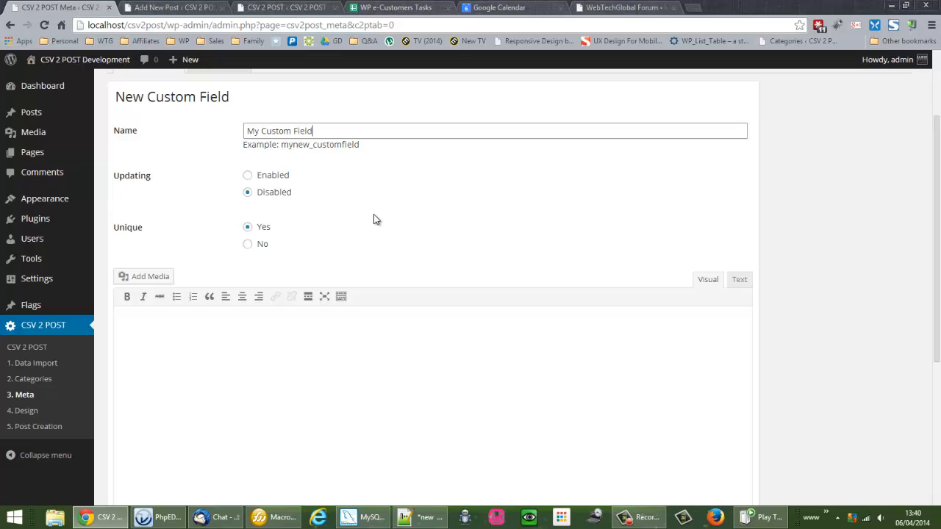
- Enter the link template <a href="#mylinks#">Click Here</a> as the custom field's content in the visual editor
{"action": "left_click", "coordinate": [373, 221]}
{"action": "scroll", "coordinate": [374, 225], "scroll_direction": "down", "scroll_amount": 3}
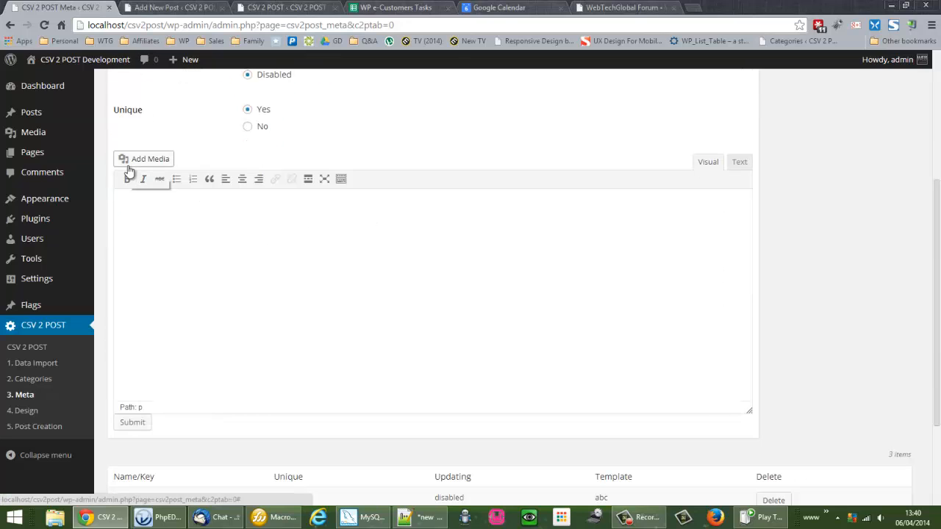
{"action": "mouse_move", "coordinate": [100, 143]}
{"action": "left_mouse_down"}
{"action": "mouse_move", "coordinate": [439, 256]}
{"action": "mouse_move", "coordinate": [744, 394]}
{"action": "mouse_move", "coordinate": [771, 439]}
{"action": "mouse_move", "coordinate": [773, 424]}
{"action": "left_mouse_up"}
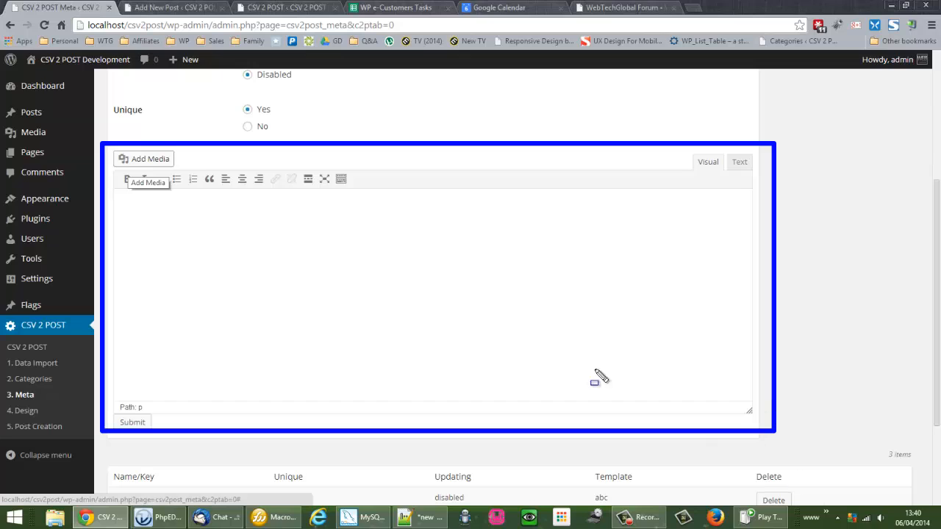
{"action": "key", "text": "Escape"}
{"action": "type", "text": "<a"}
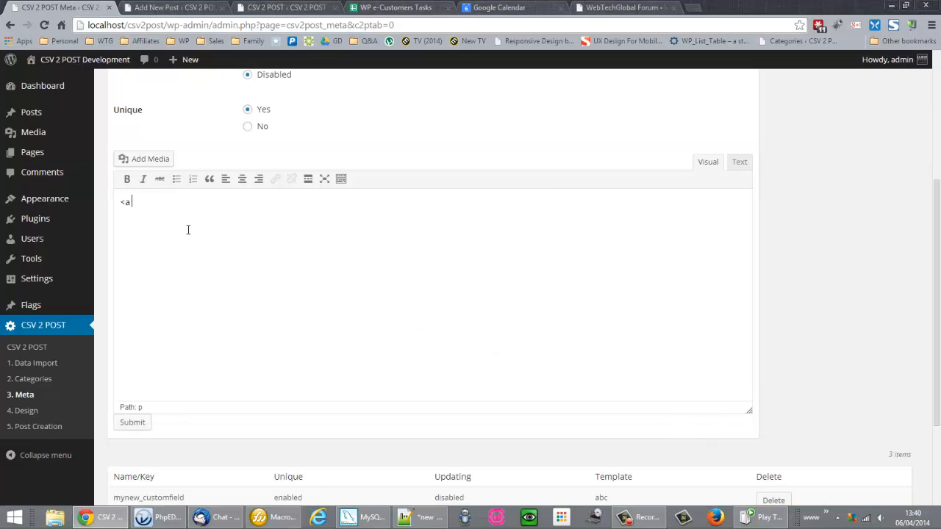
{"action": "type", "text": " href=\"#mylinks#\">Click Here"}
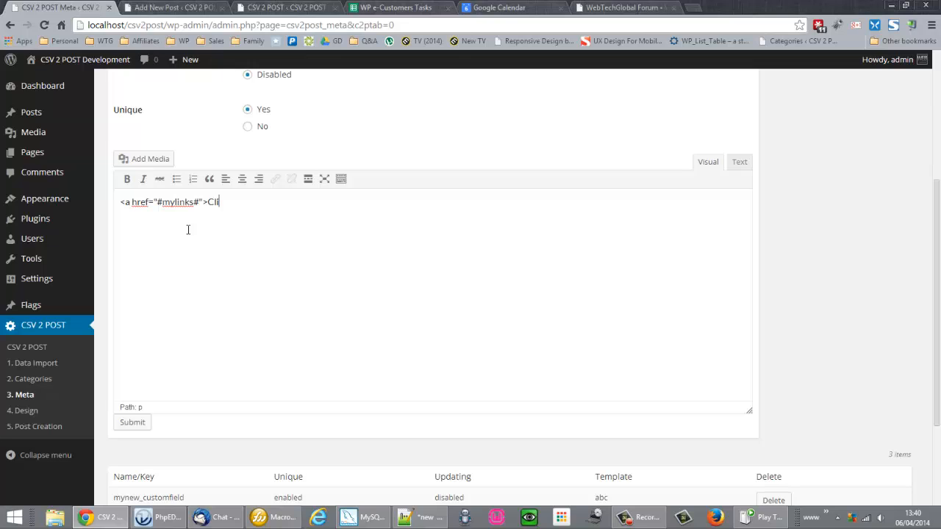
{"action": "key", "text": "BackSpace"}
{"action": "key", "text": "BackSpace"}
{"action": "key", "text": "BackSpace"}
{"action": "type", "text": "E"}
{"action": "key", "text": "BackSpace"}
{"action": "type", "text": "ere</a>"}
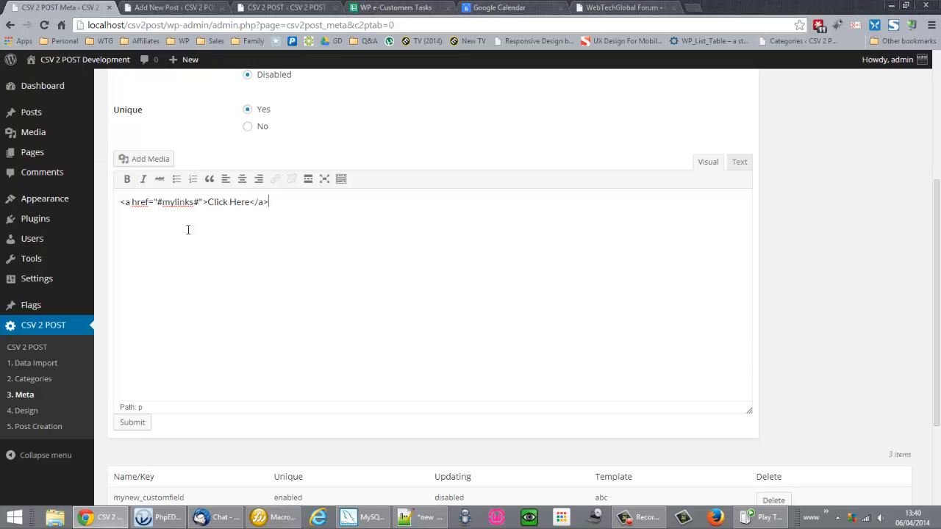